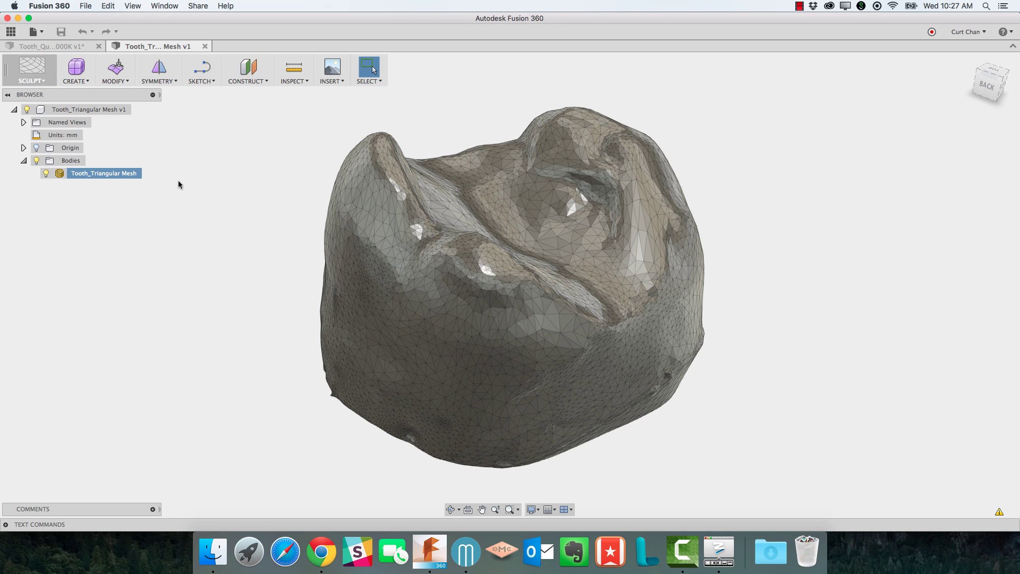
# Step: Try to convert the Tooth_Triangular Mesh body to a T-Spline as a new body
pyautogui.click(126, 176)
pyautogui.rightClick(124, 175)
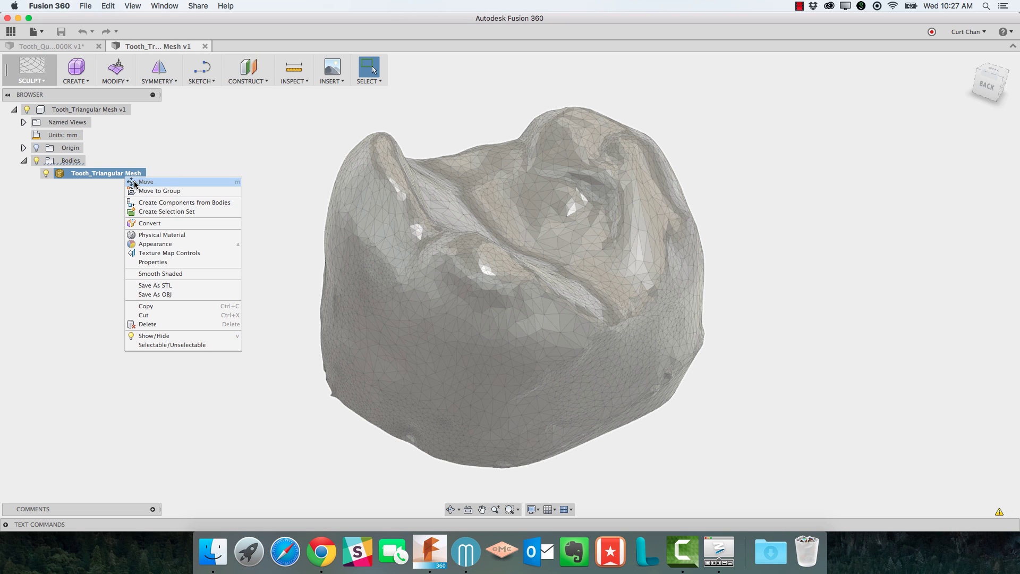
pyautogui.click(153, 223)
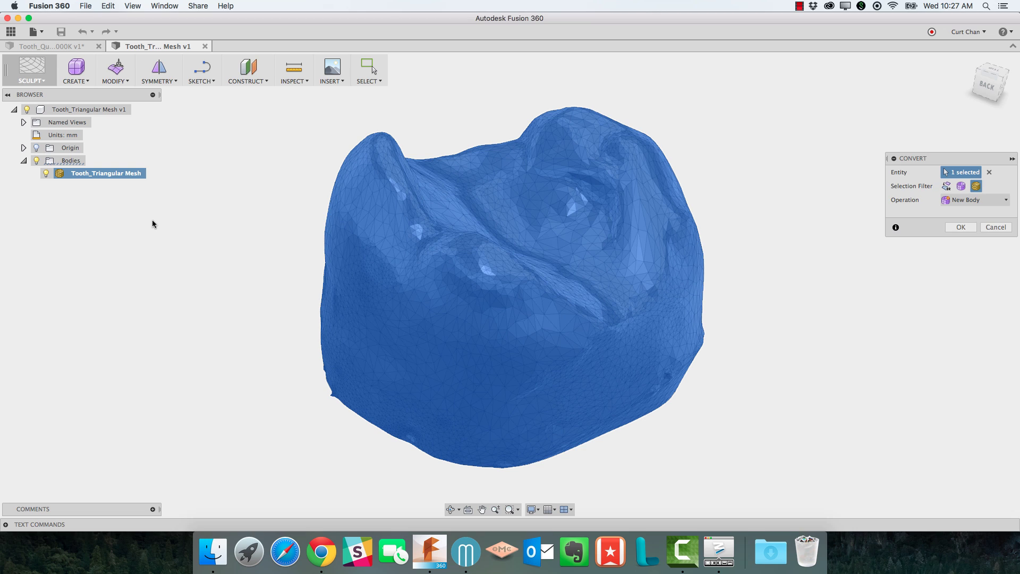
pyautogui.press('Return')
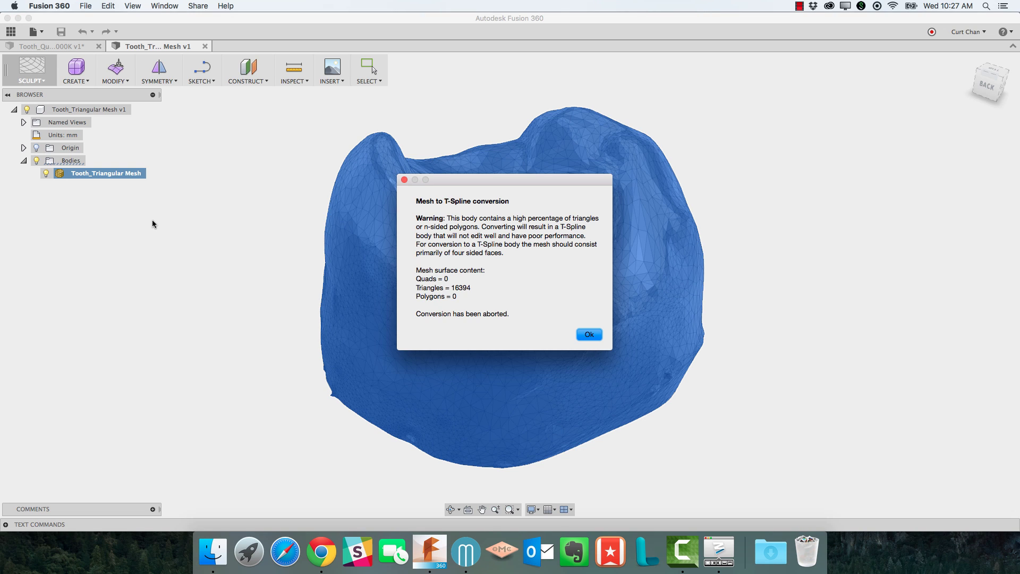
pyautogui.press('Return')
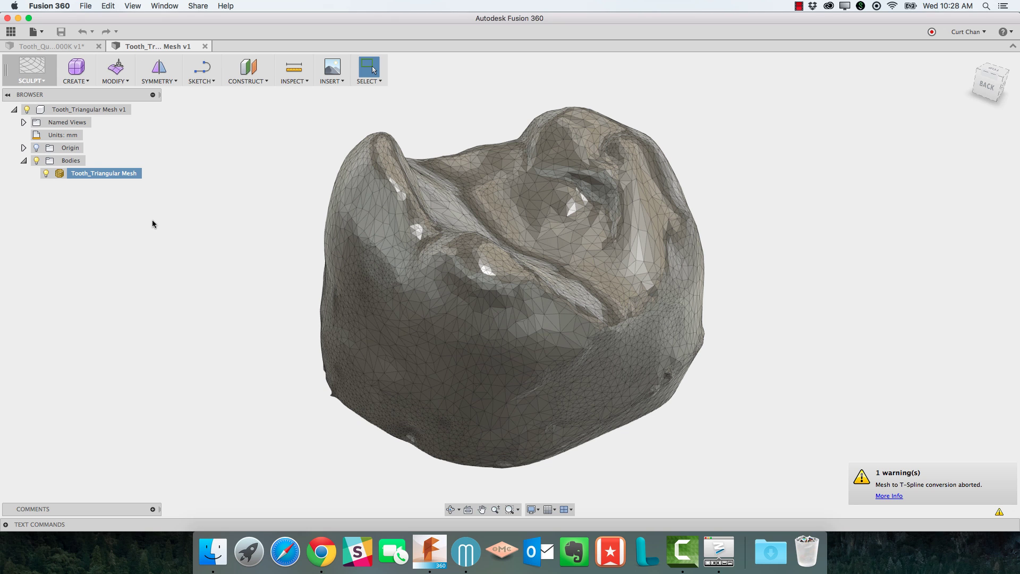
# Step: Switch to Chrome and view the Autodesk Memento download page with its system requirements
pyautogui.press('super+Tab')
pyautogui.press('super+Tab')
pyautogui.press('super+Tab')
pyautogui.press('super+Tab')
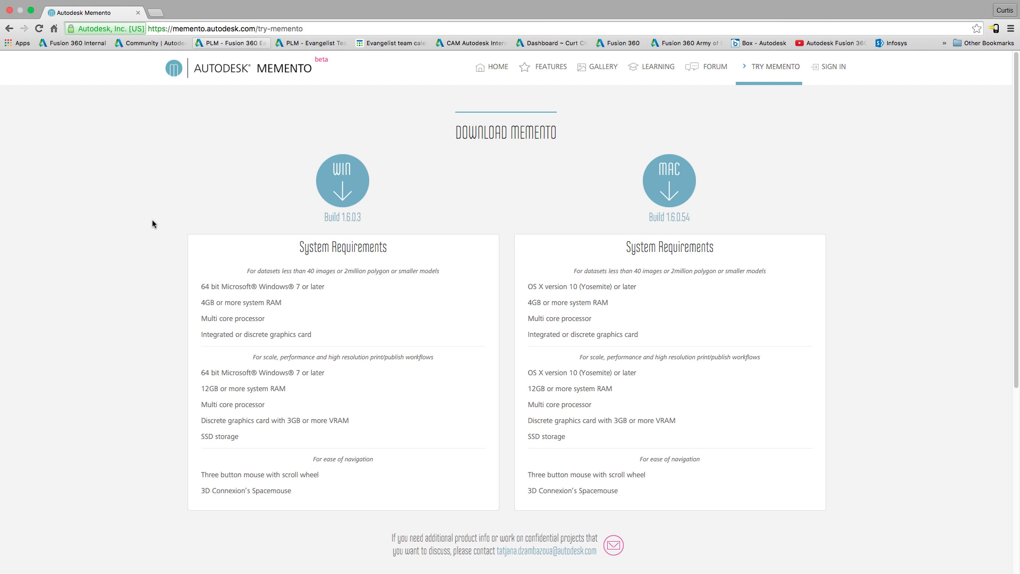
# Step: Switch to Memento and display the tooth model with its triangular mesh edges
pyautogui.press('super+Tab')
pyautogui.press('super+Tab')
pyautogui.press('super+Tab')
pyautogui.press('super+Tab')
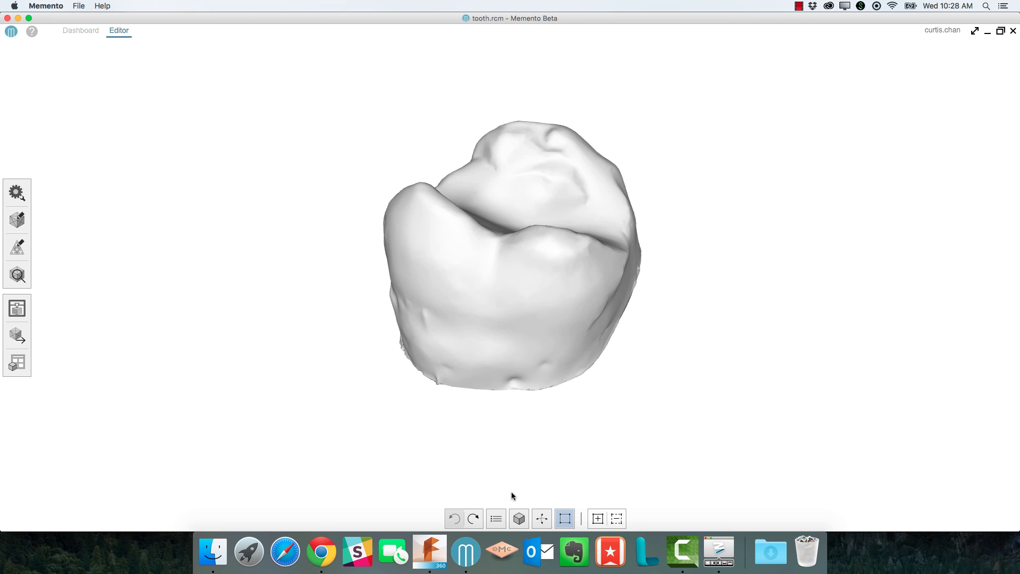
pyautogui.click(520, 517)
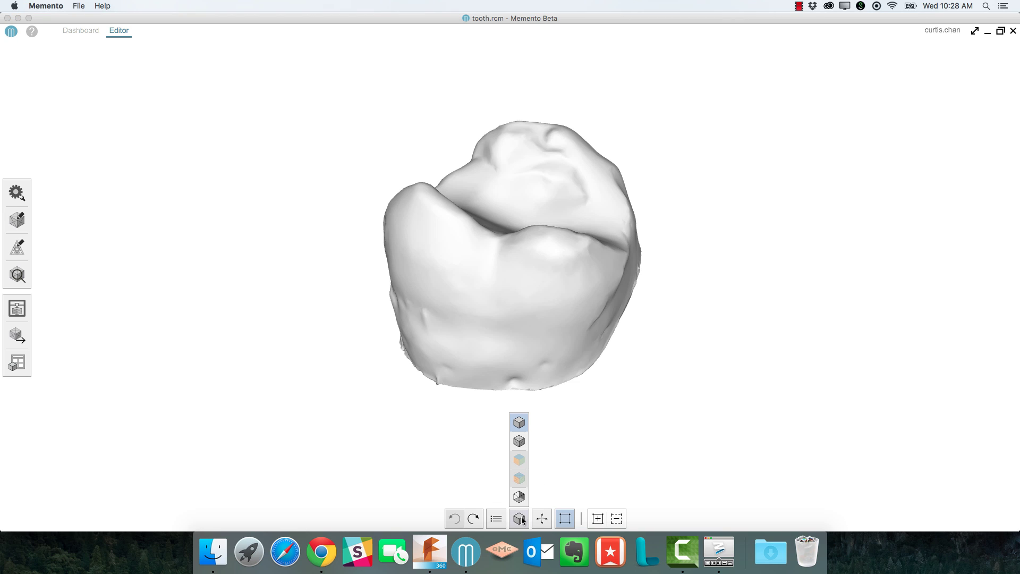
pyautogui.click(520, 442)
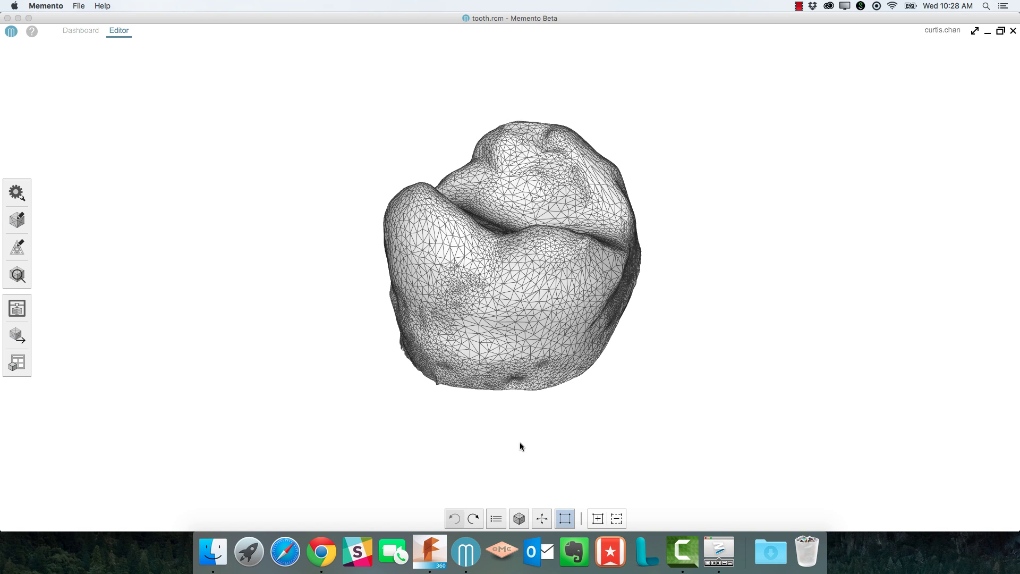
pyautogui.moveTo(518, 433)
pyautogui.mouseDown()
pyautogui.moveTo(480, 428)
pyautogui.moveTo(574, 412)
pyautogui.moveTo(511, 414)
pyautogui.moveTo(574, 418)
pyautogui.moveTo(519, 421)
pyautogui.mouseUp()
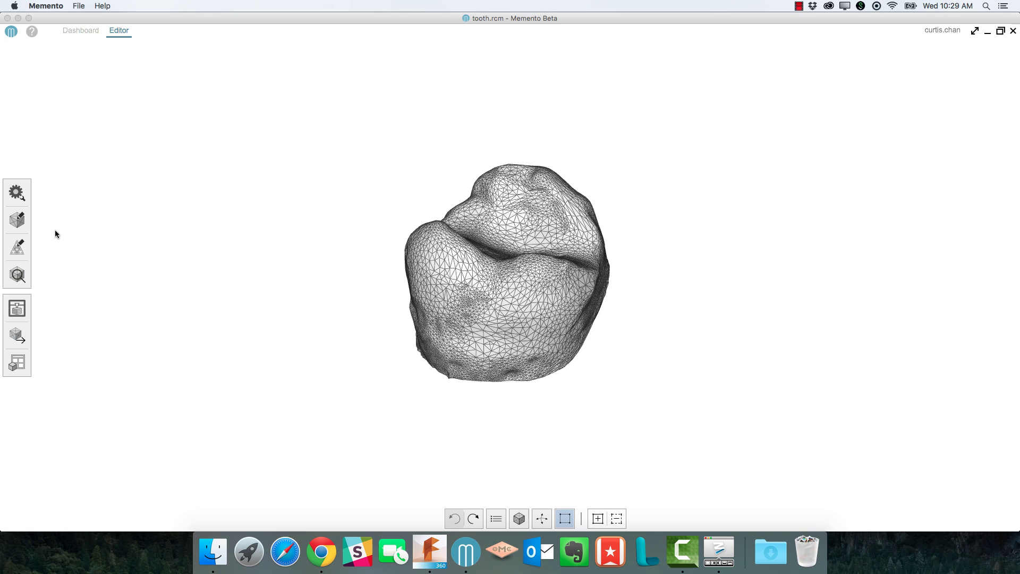
# Step: Slice the tooth's base along a tilted plane with the fill option, and undo the slice
pyautogui.click(23, 225)
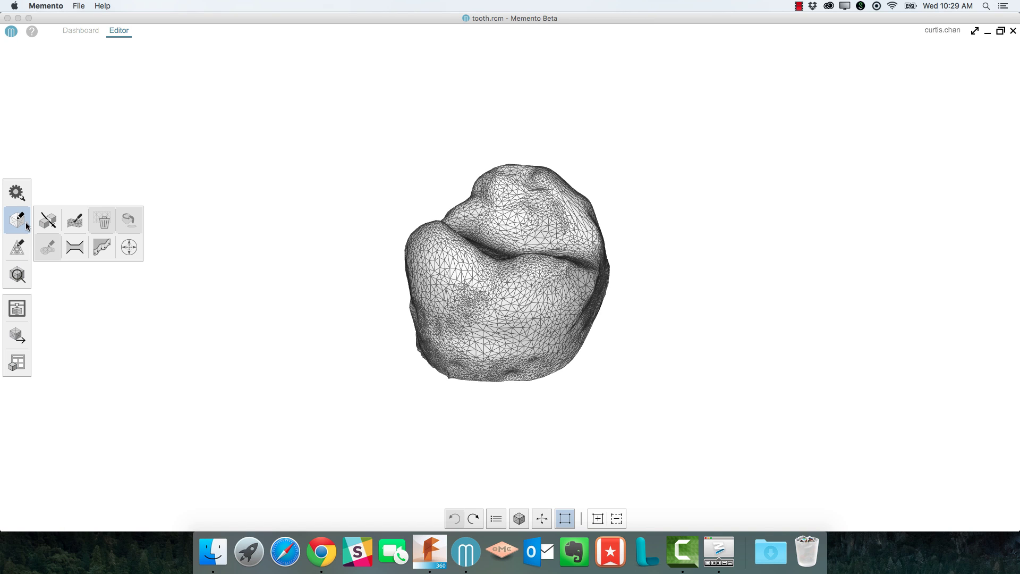
pyautogui.click(48, 222)
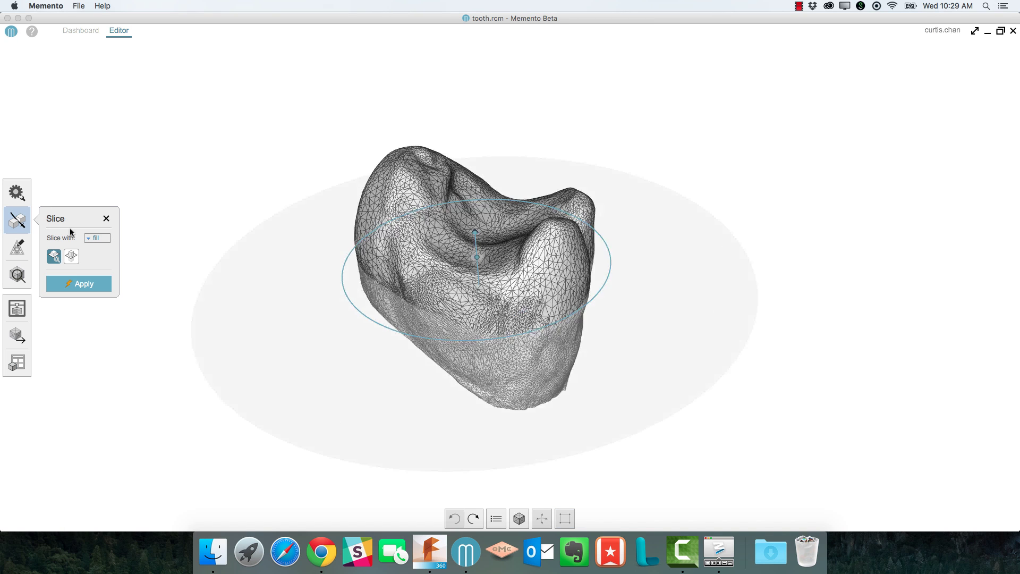
pyautogui.moveTo(504, 210)
pyautogui.mouseDown()
pyautogui.moveTo(502, 340)
pyautogui.moveTo(484, 349)
pyautogui.moveTo(499, 389)
pyautogui.moveTo(491, 348)
pyautogui.mouseUp()
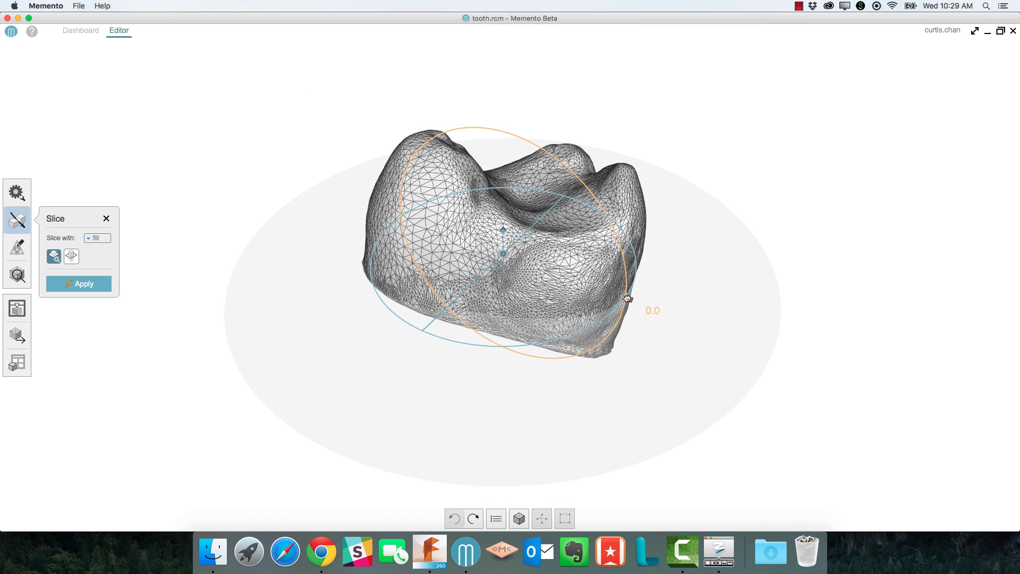
pyautogui.moveTo(644, 307); pyautogui.dragTo(624, 329)
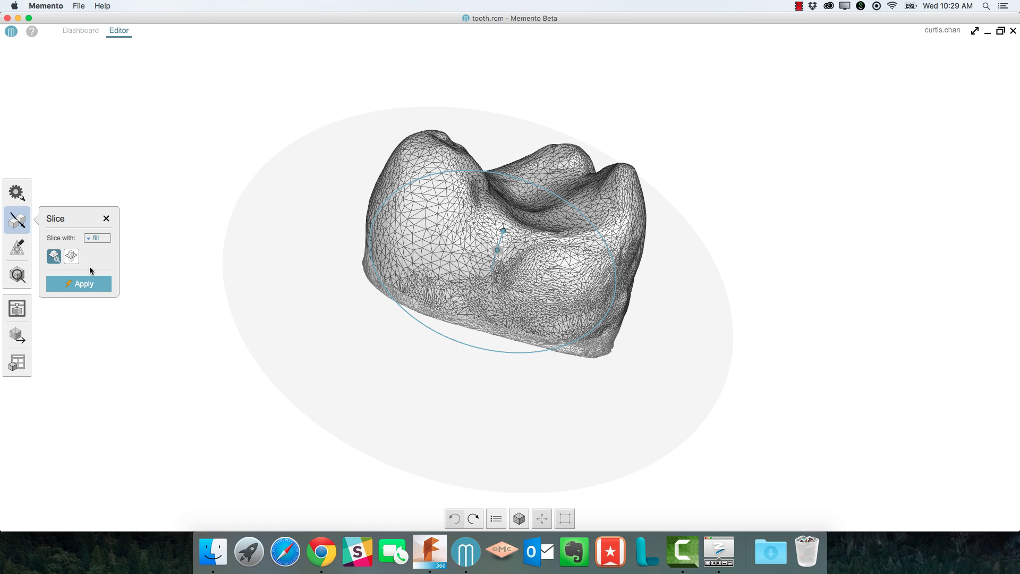
pyautogui.click(91, 284)
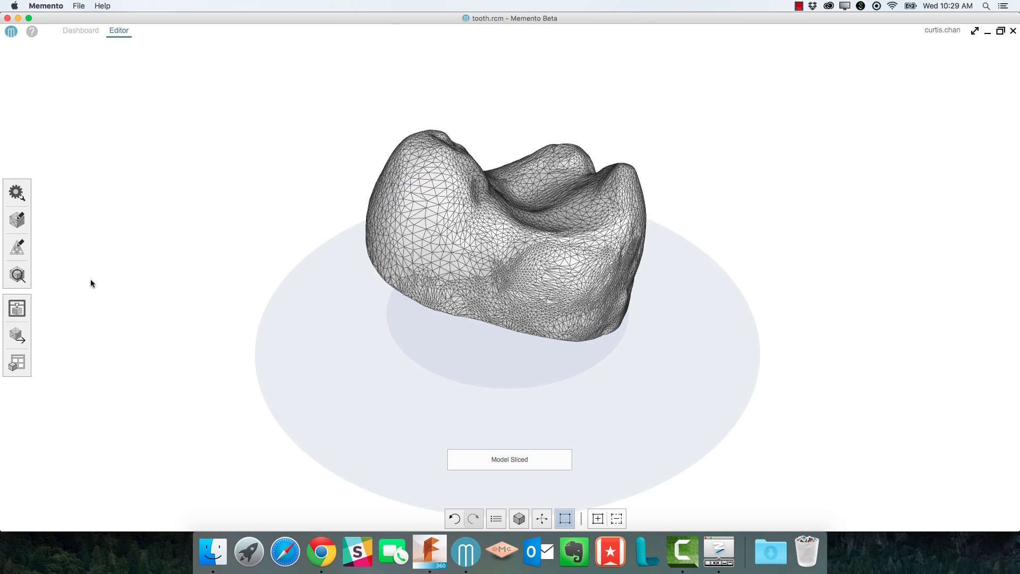
pyautogui.press('super+z')
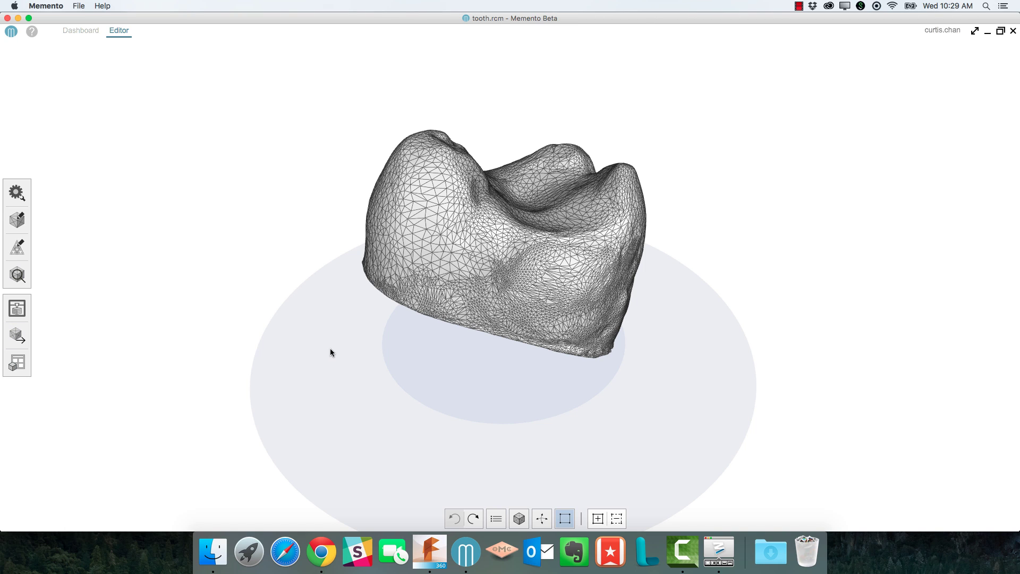
# Step: Run mesh diagnostics on the tooth to detect particles, holes and intersections
pyautogui.moveTo(334, 346); pyautogui.dragTo(242, 355)
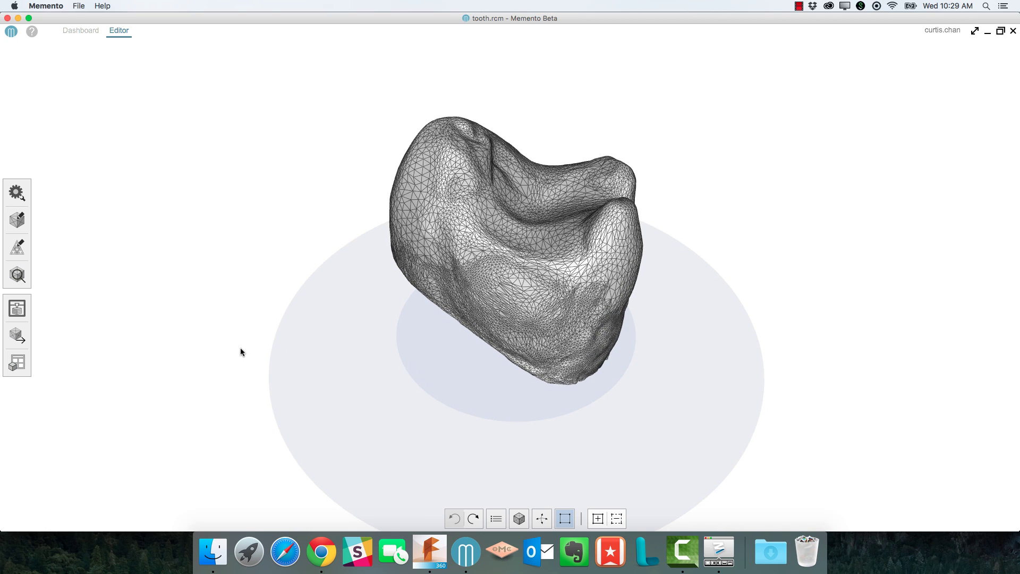
pyautogui.click(17, 335)
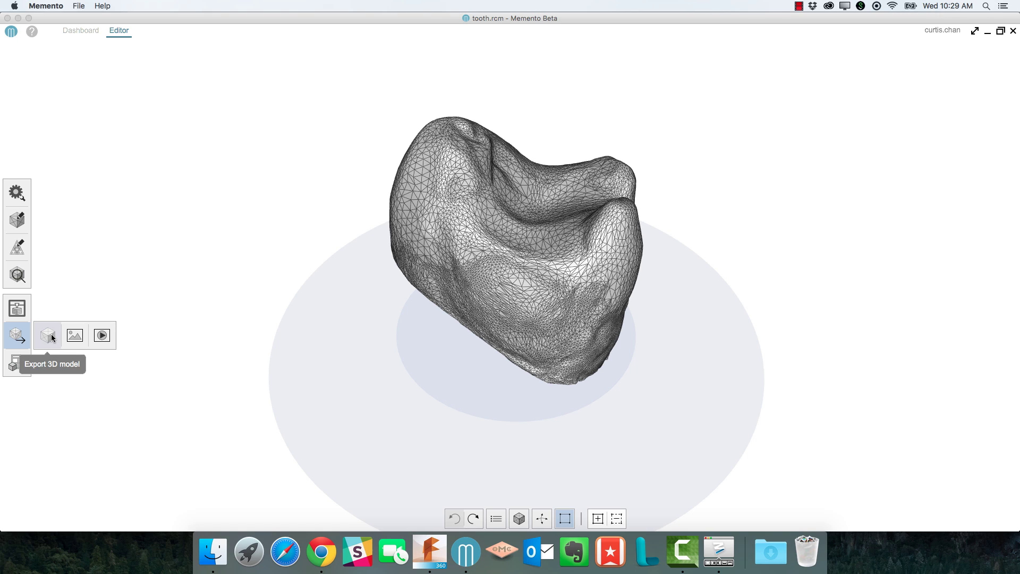
pyautogui.click(22, 277)
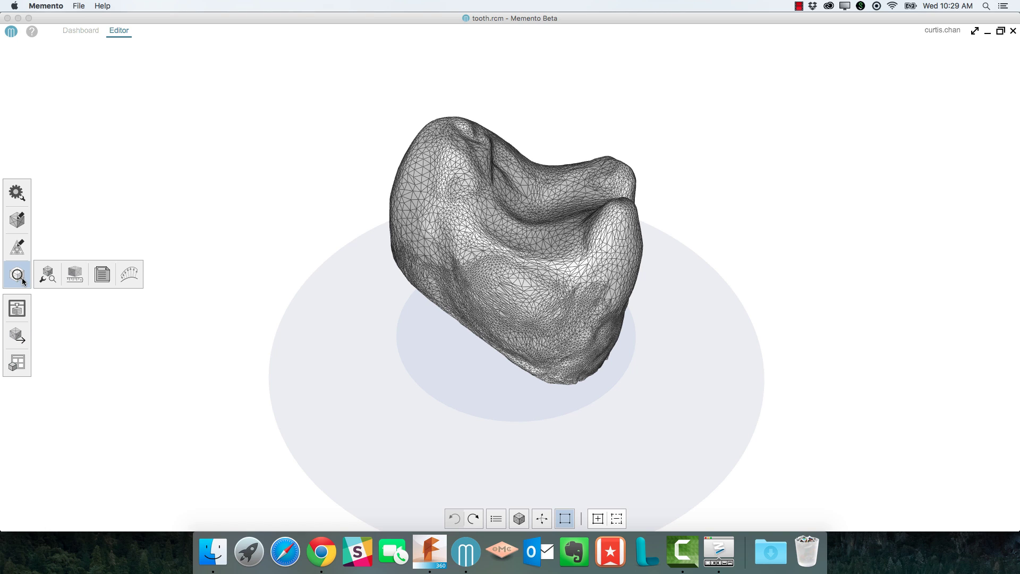
pyautogui.click(49, 283)
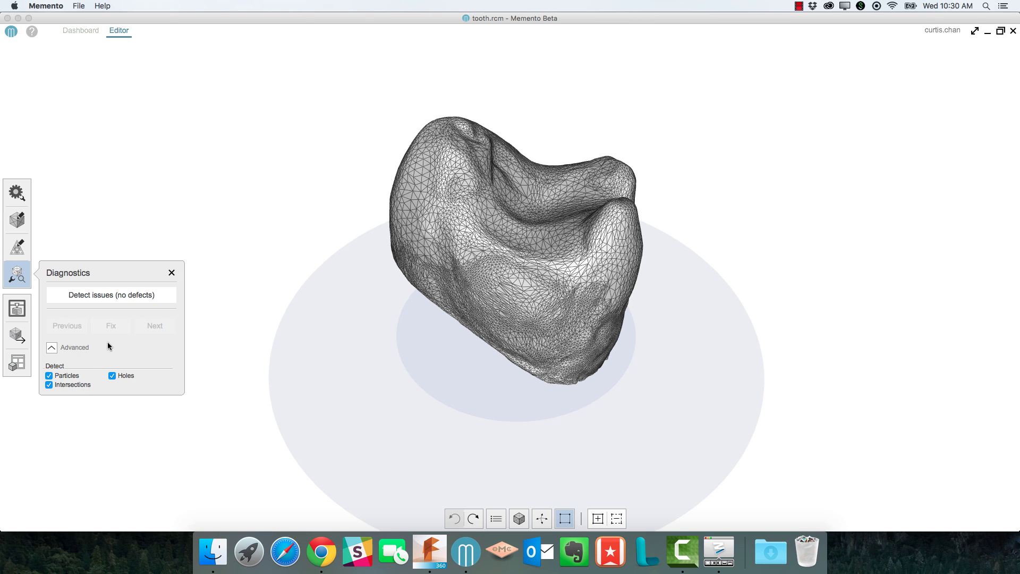
pyautogui.click(117, 295)
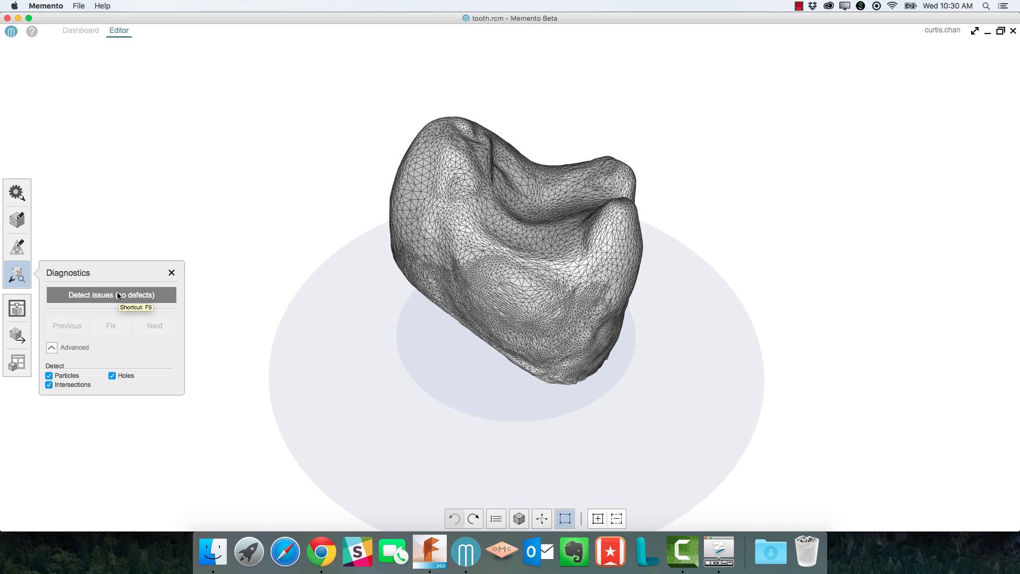
pyautogui.click(171, 272)
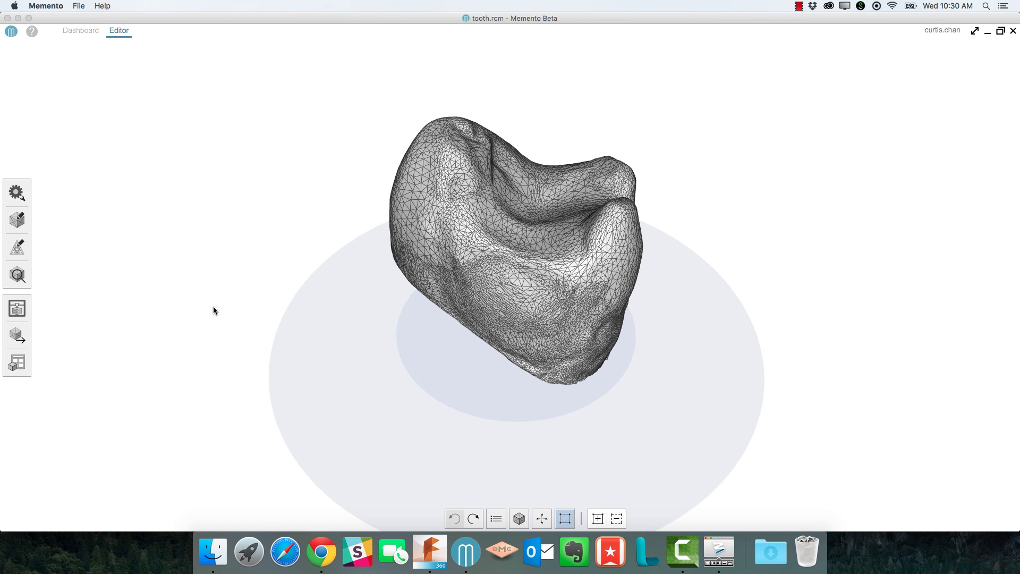
# Step: Set up the tooth's 3D model export as OBJ(Quads) with a target face count of 2000
pyautogui.click(20, 333)
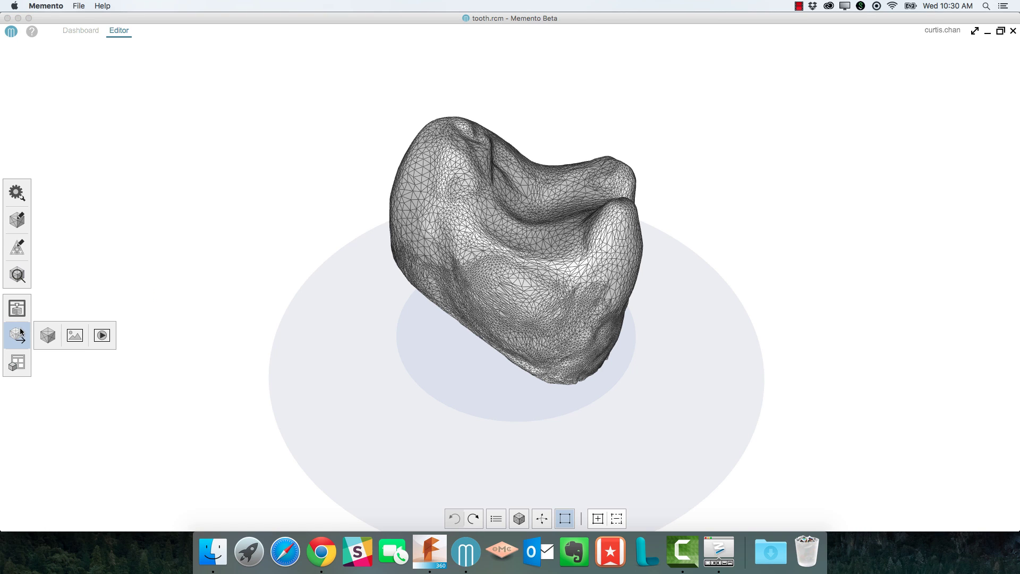
pyautogui.click(55, 332)
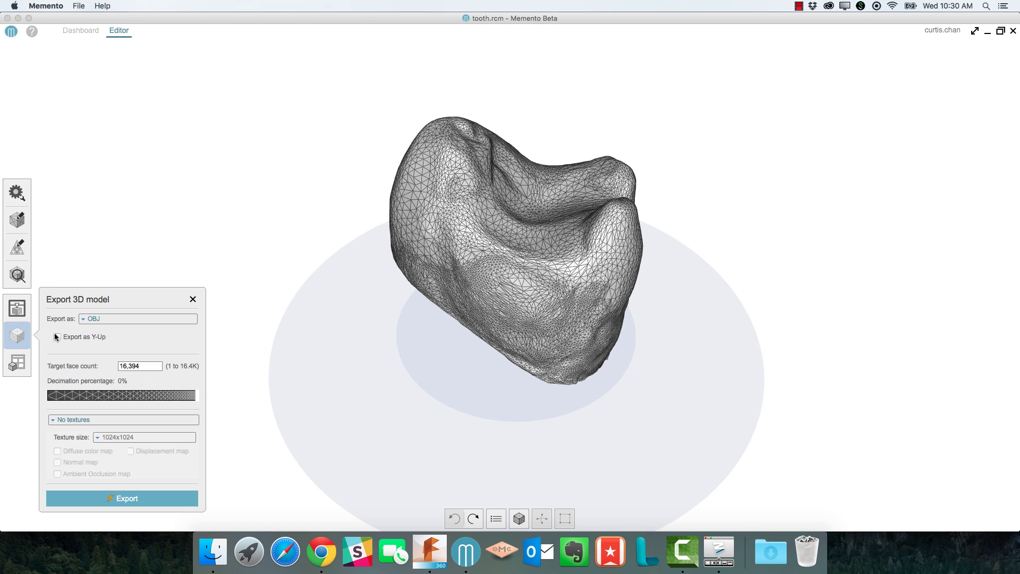
pyautogui.click(109, 319)
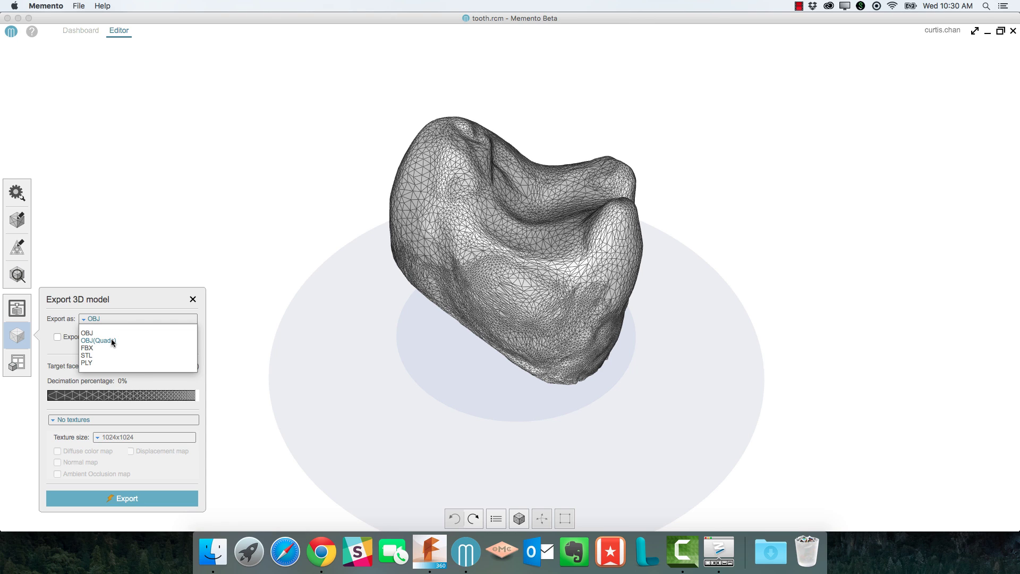
pyautogui.click(111, 339)
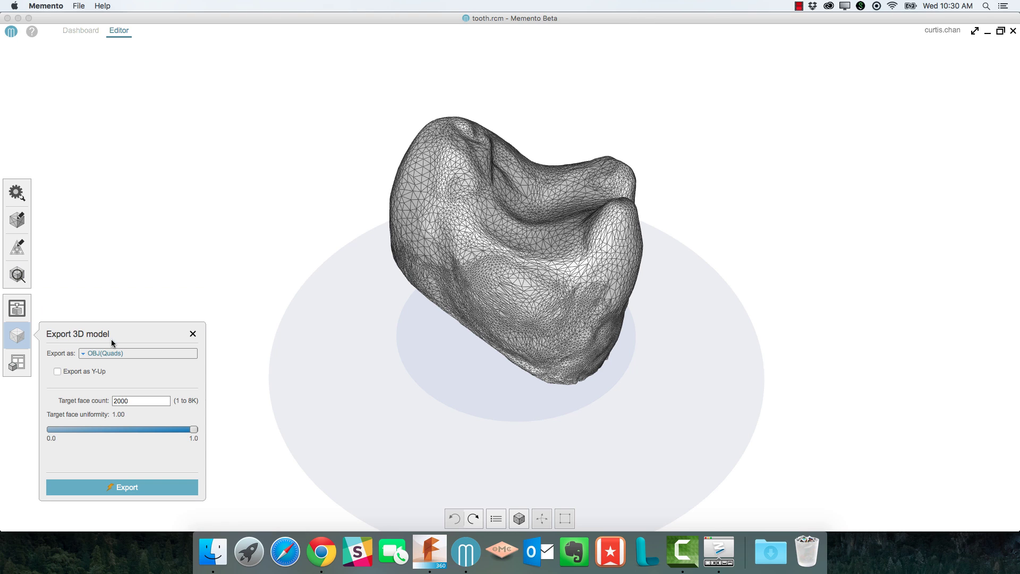
pyautogui.moveTo(131, 399); pyautogui.dragTo(91, 402)
pyautogui.click(122, 489)
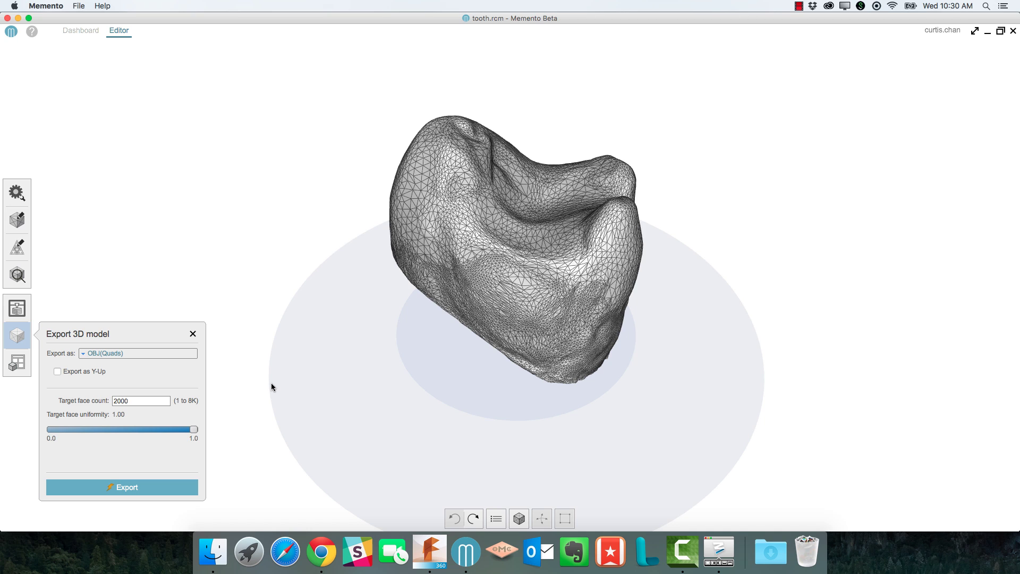
# Step: Switch back to Fusion 360, bring up the Tooth_Quad_4000K design and inspect its quad mesh body
pyautogui.press('super+Tab')
pyautogui.press('super+Tab')
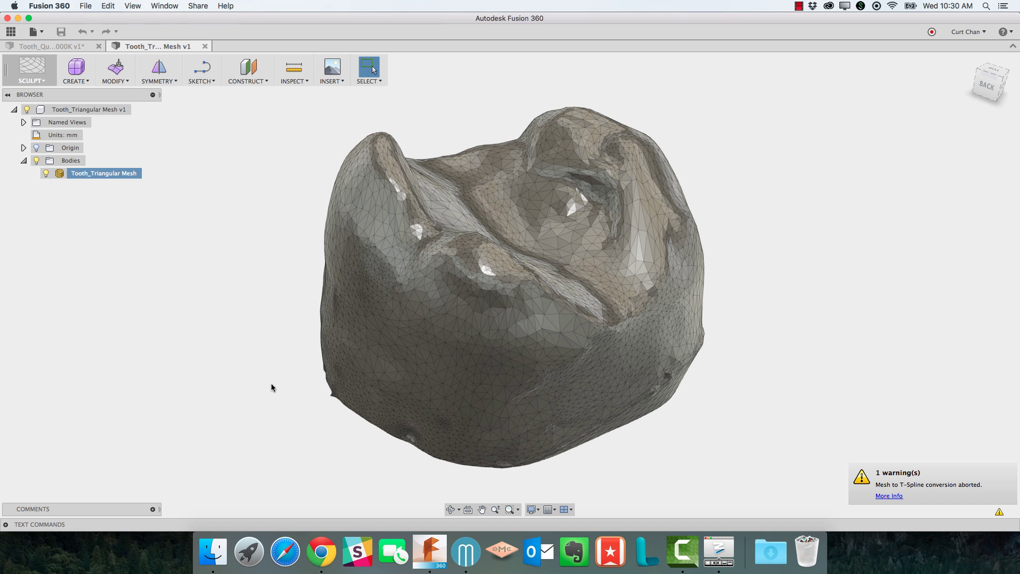
pyautogui.click(82, 48)
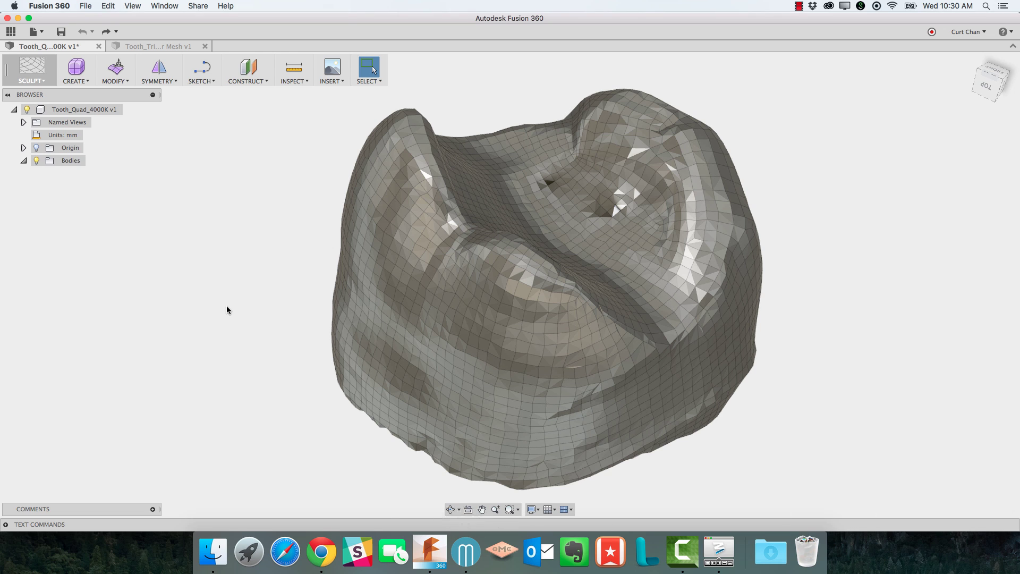
pyautogui.click(22, 162)
pyautogui.click(23, 161)
pyautogui.click(74, 173)
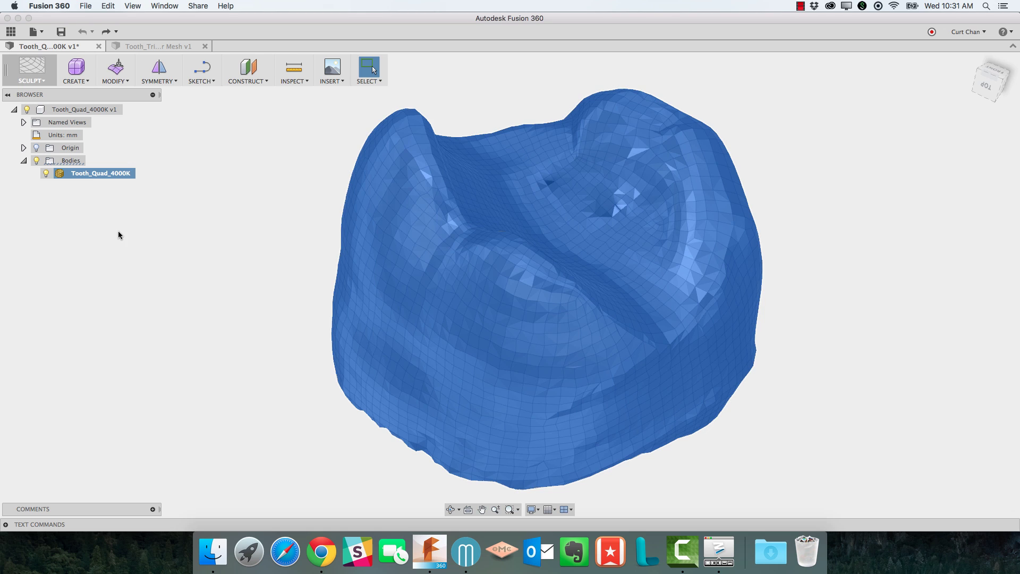
pyautogui.click(119, 232)
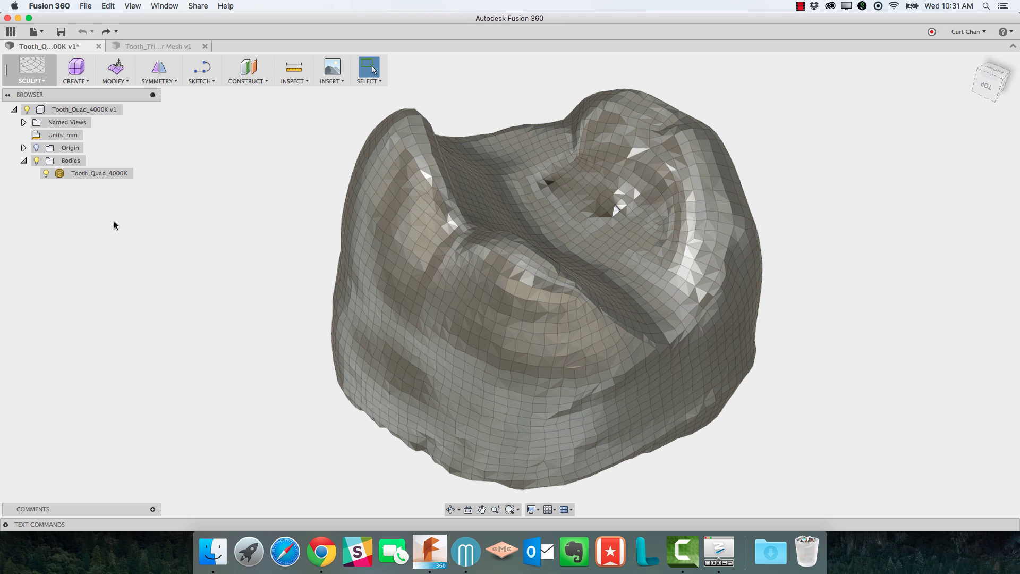
# Step: Enable design history capture for the Tooth_Quad_4000K design
pyautogui.click(107, 109)
pyautogui.rightClick(105, 110)
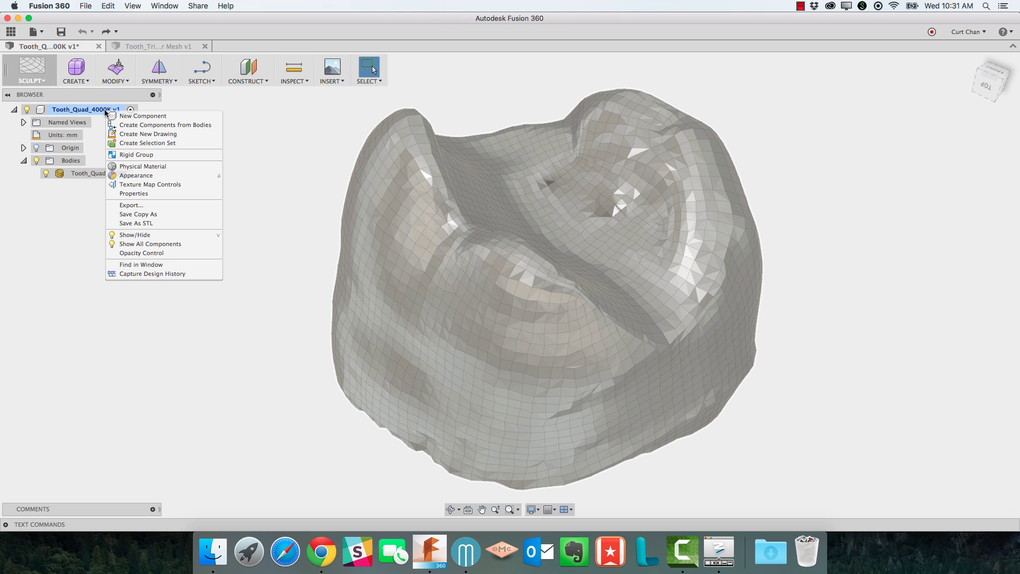
pyautogui.click(146, 272)
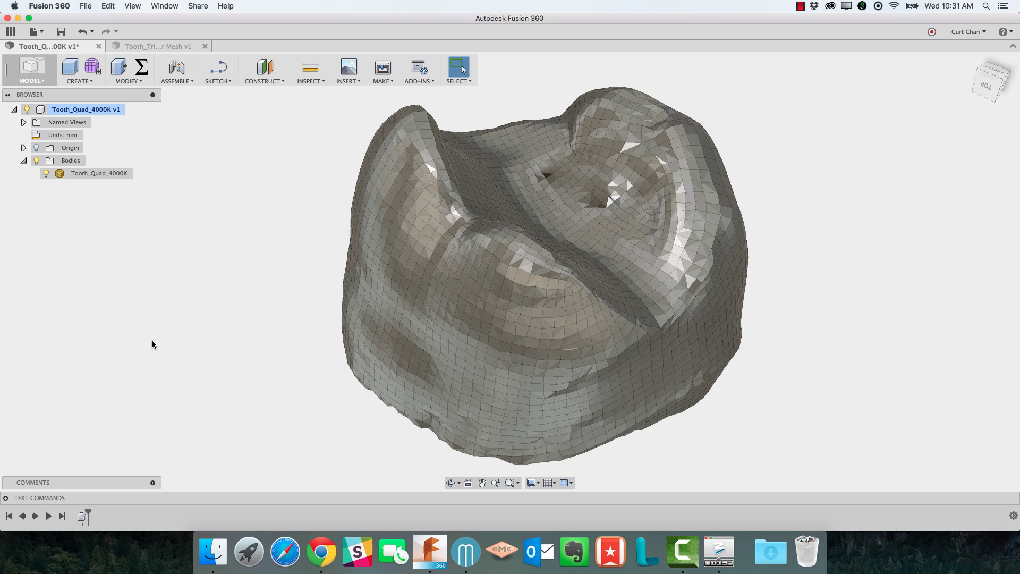
# Step: Check the options of the Tooth_Quad_4000K mesh body and create a form to enter the Sculpt environment
pyautogui.rightClick(96, 175)
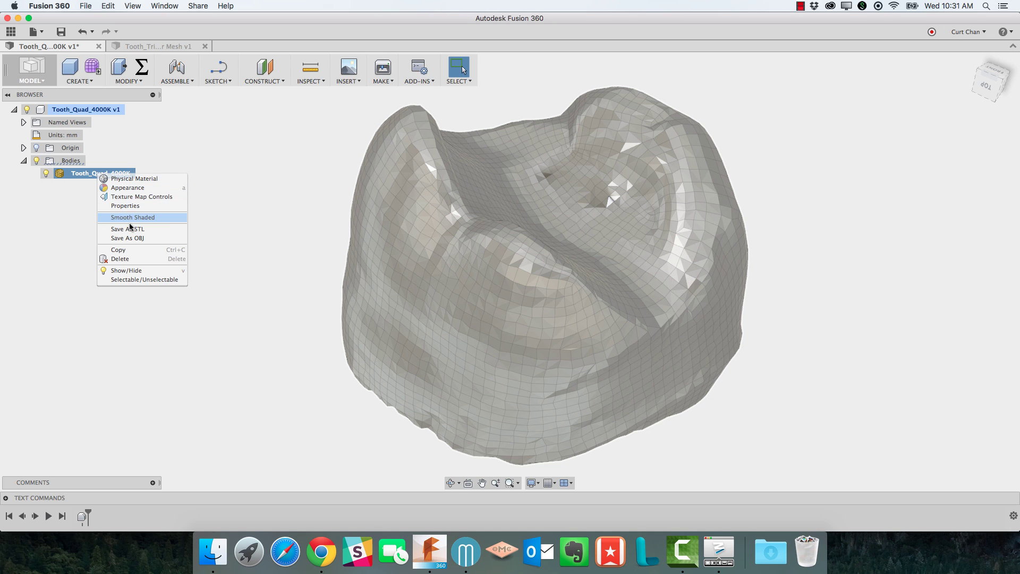
pyautogui.click(72, 233)
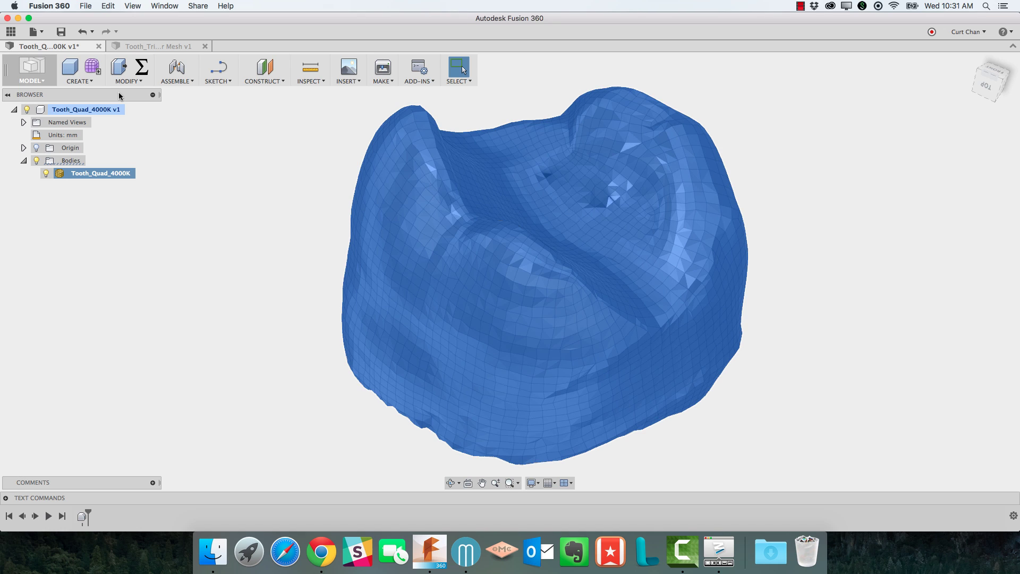
pyautogui.click(92, 73)
pyautogui.click(23, 161)
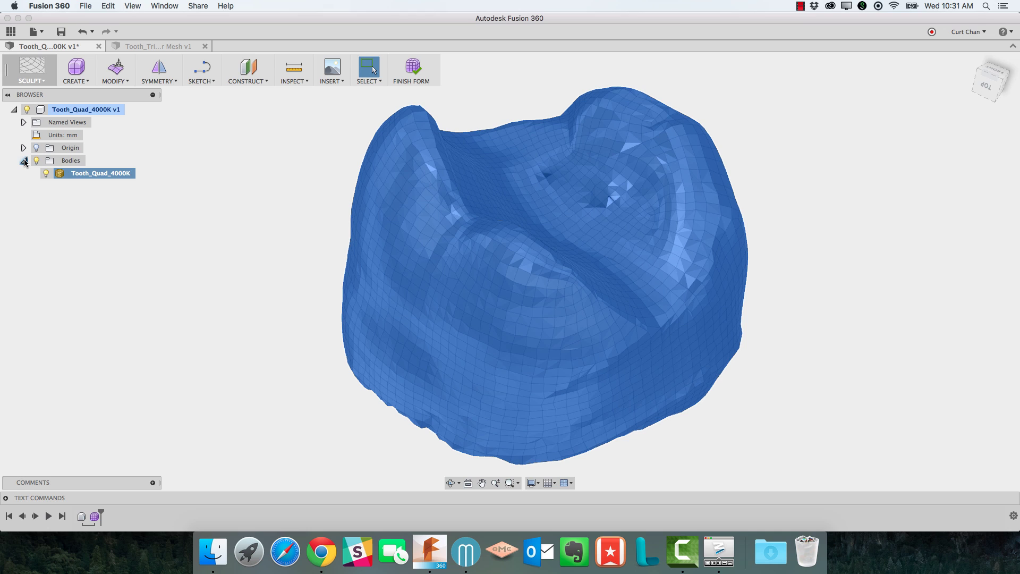
# Step: Convert the Tooth_Quad_4000K quad mesh body to a T-Spline as a new body
pyautogui.rightClick(75, 173)
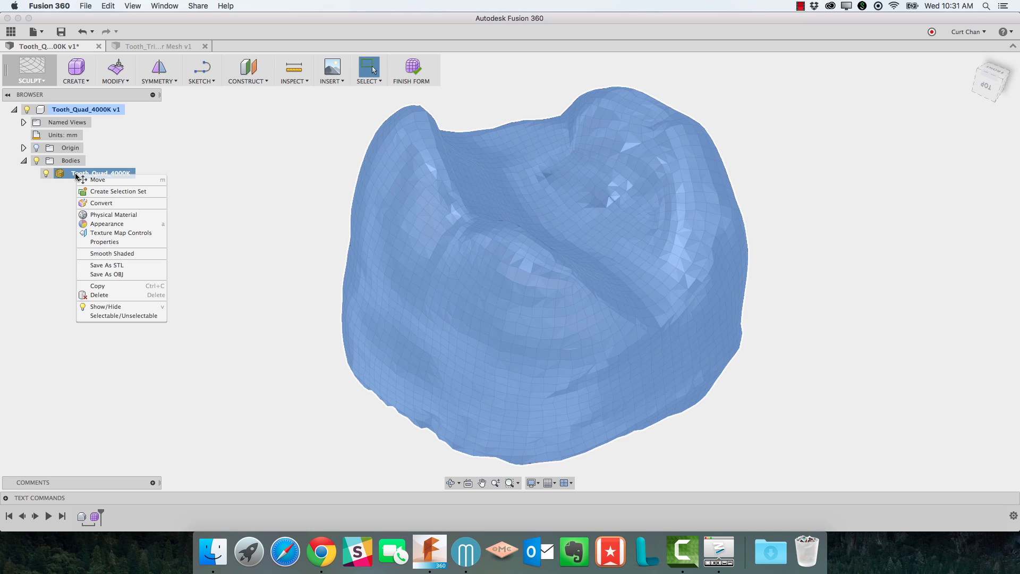
pyautogui.click(105, 204)
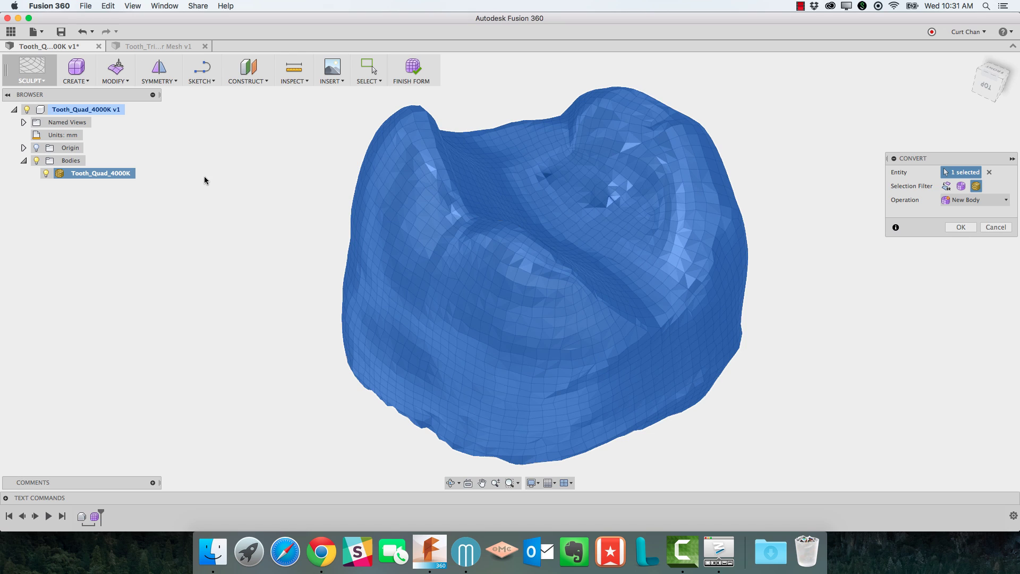
pyautogui.click(961, 227)
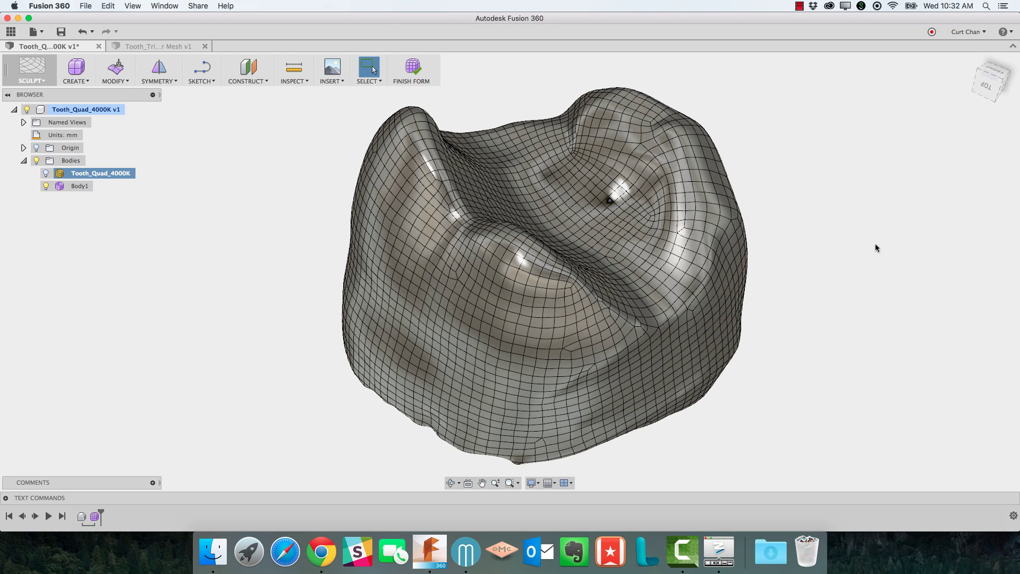
# Step: Use Edit Form to shift three adjacent T-Spline faces slightly on the highlighted crest of the tooth's front cusp
pyautogui.click(620, 368)
pyautogui.keyDown('shift'); pyautogui.moveTo(564, 350); pyautogui.dragTo(542, 341, button='middle'); pyautogui.keyUp('shift')
pyautogui.scroll(5, 510, 242)
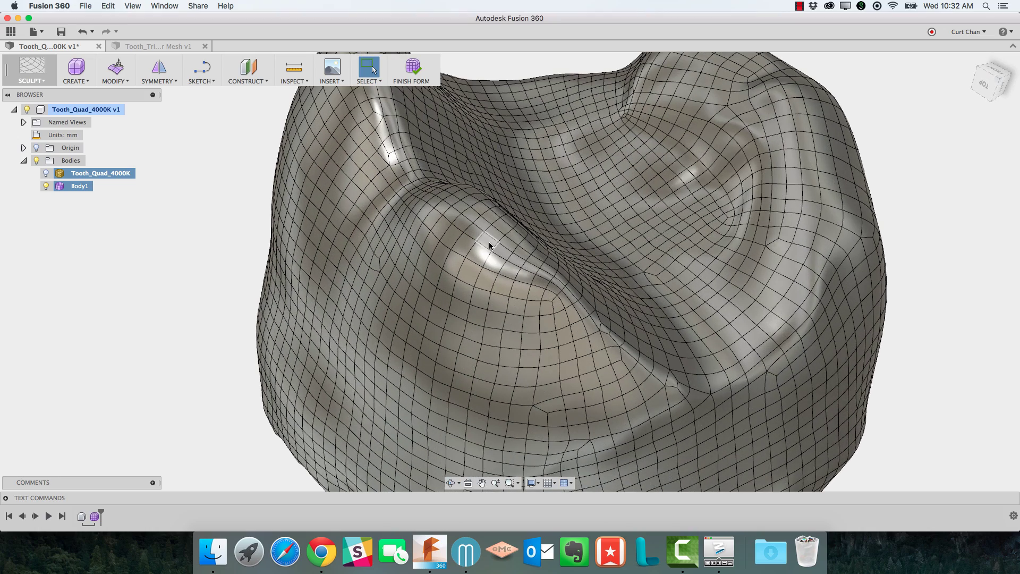
pyautogui.click(489, 242)
pyautogui.keyDown('shift'); pyautogui.click(504, 252); pyautogui.keyUp('shift')
pyautogui.keyDown('shift'); pyautogui.click(518, 261); pyautogui.keyUp('shift')
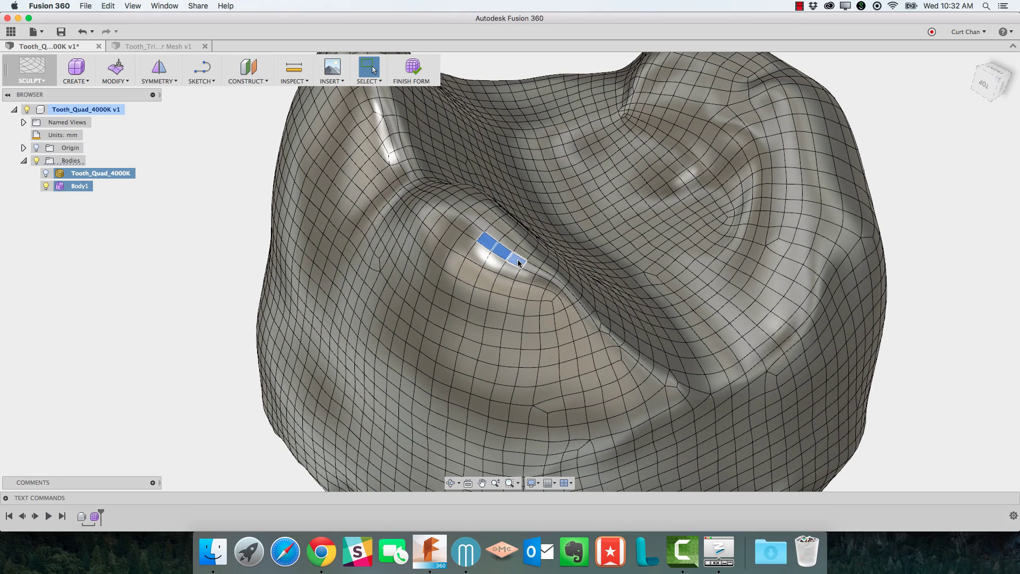
pyautogui.rightClick(517, 260)
pyautogui.click(519, 234)
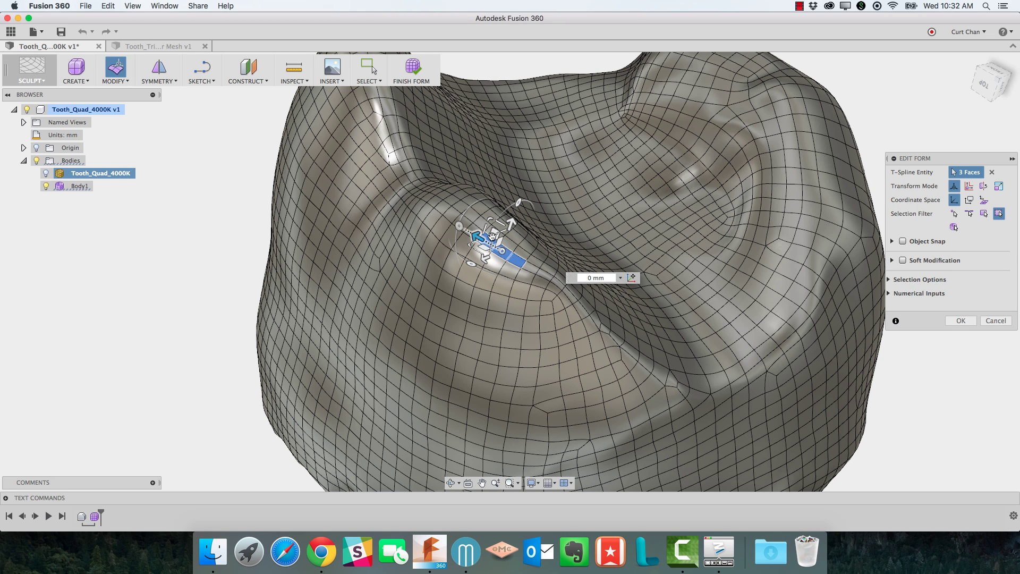
pyautogui.moveTo(492, 235)
pyautogui.mouseDown()
pyautogui.moveTo(469, 228)
pyautogui.moveTo(501, 238)
pyautogui.moveTo(490, 224)
pyautogui.moveTo(495, 232)
pyautogui.mouseUp()
pyautogui.write('0.913')
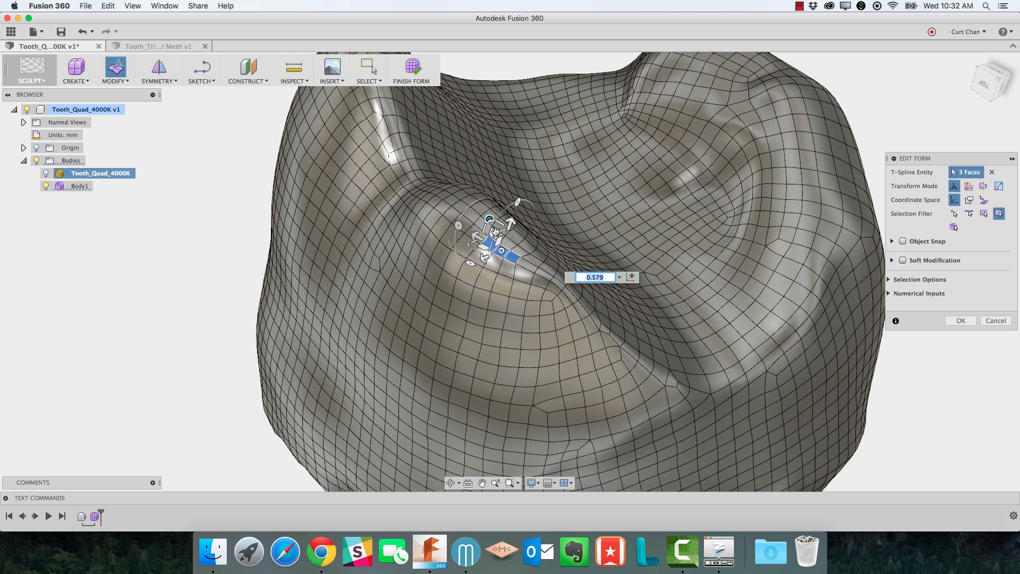
pyautogui.click(960, 320)
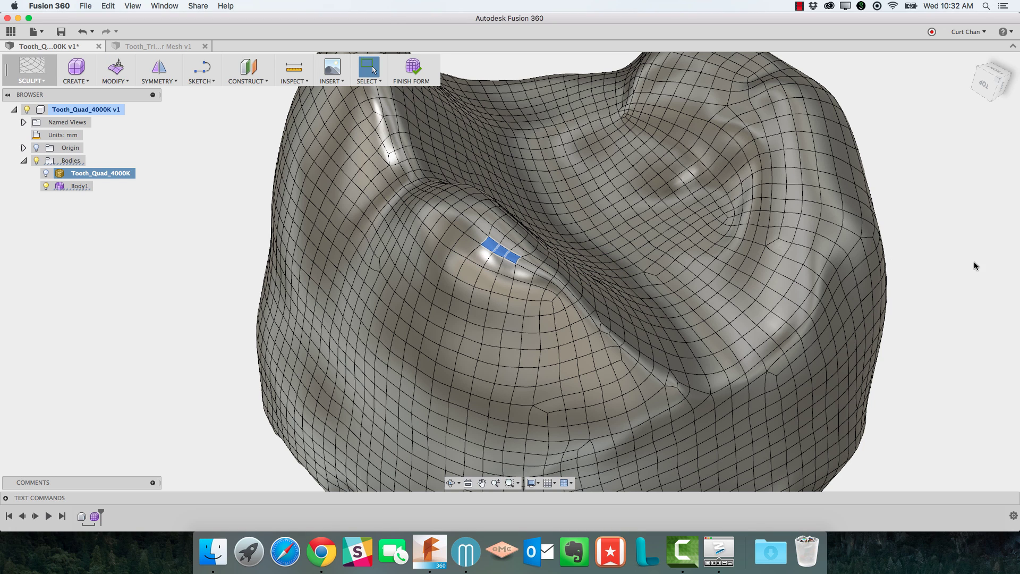
# Step: Finish the form to turn the T-Spline tooth into a solid body and view the whole result
pyautogui.click(414, 75)
pyautogui.click(417, 69)
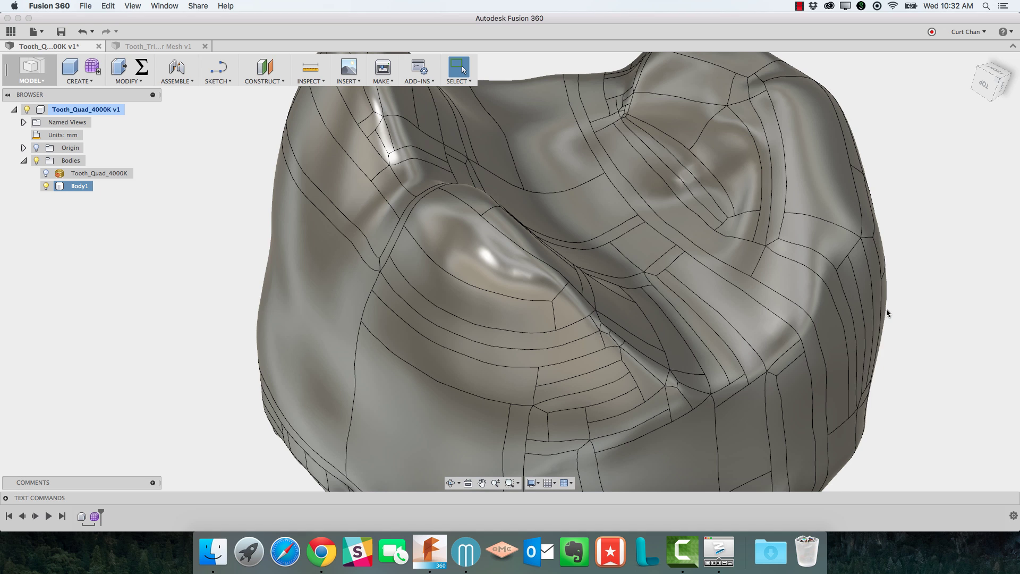
pyautogui.scroll(-5, 886, 312)
pyautogui.moveTo(885, 312); pyautogui.dragTo(823, 286, button='middle')
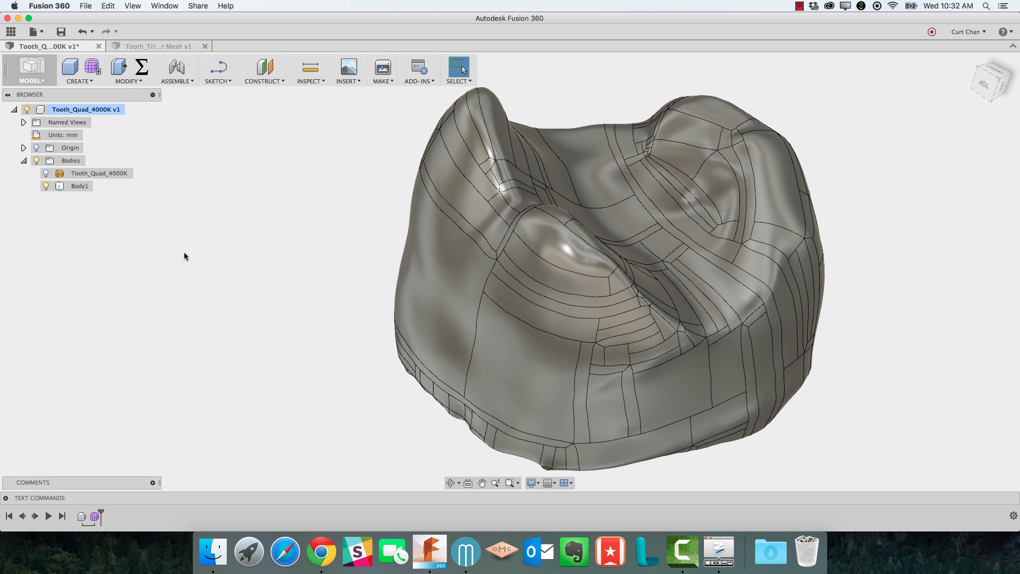
# Step: Reopen the tooth's form feature from the design history for editing
pyautogui.click(116, 112)
pyautogui.rightClick(96, 518)
pyautogui.click(116, 449)
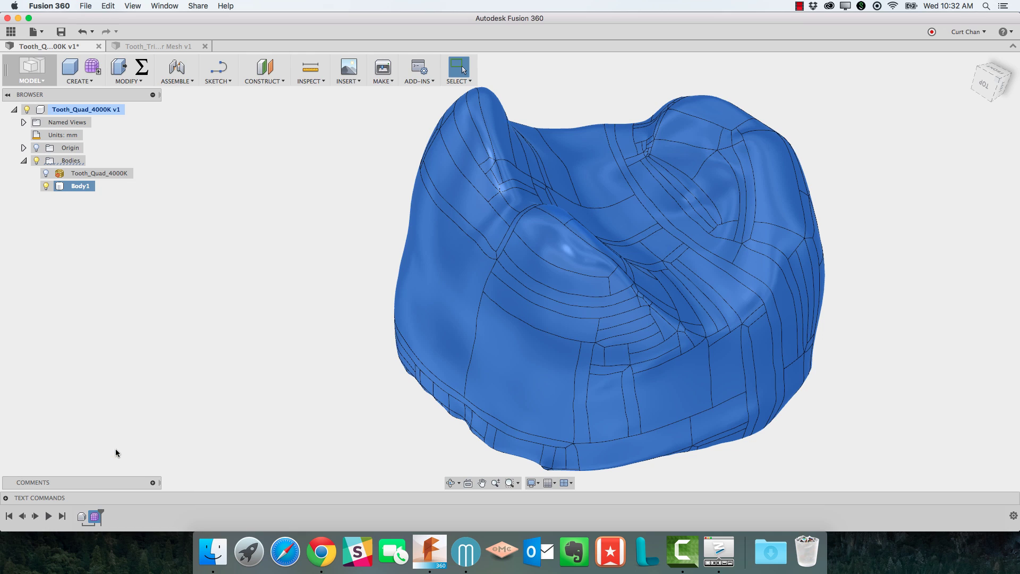